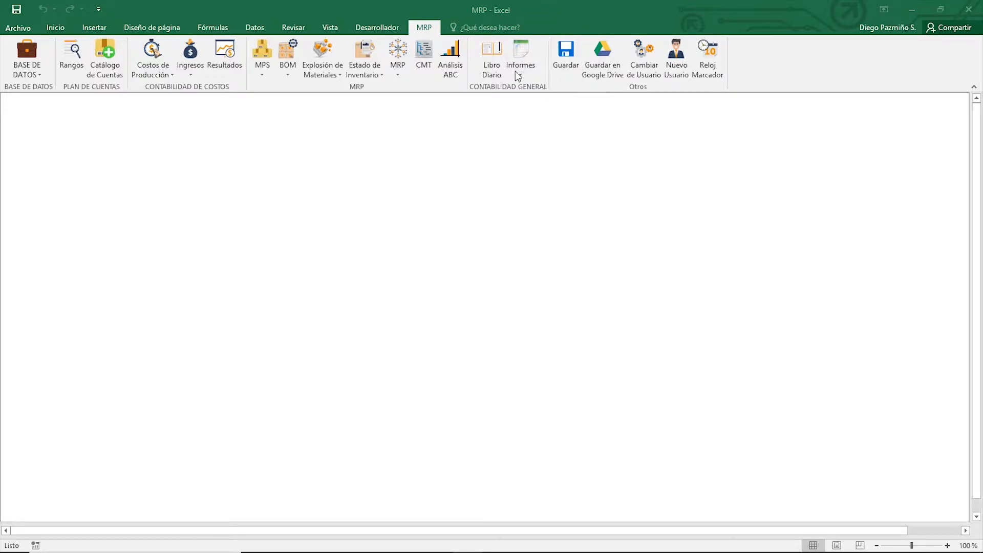
Step: Log in as the restricted user through Cambiar de Usuario and open the BASE DE DATOS menu
{"action": "left_click", "coordinate": [641, 62]}
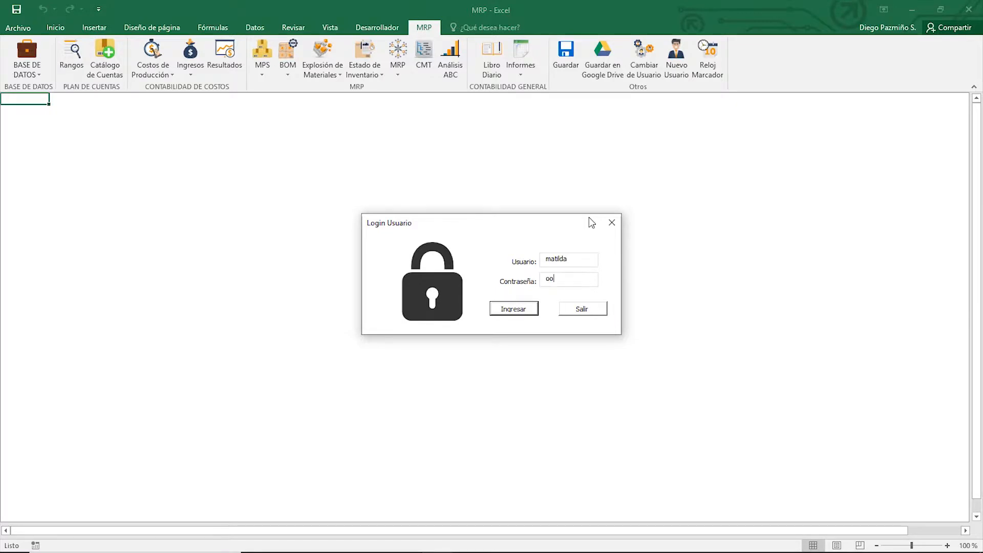
{"action": "key", "text": "Return"}
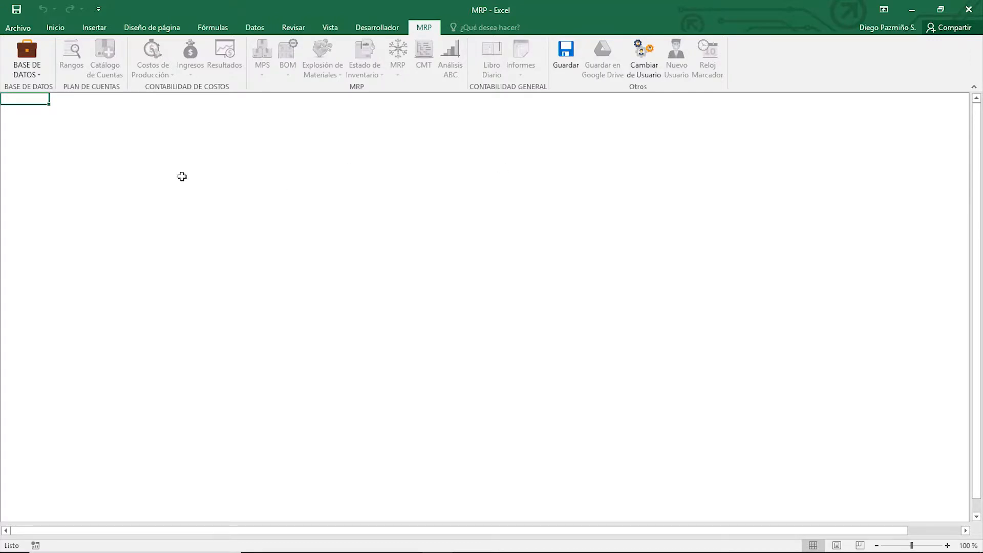
{"action": "left_click", "coordinate": [32, 72]}
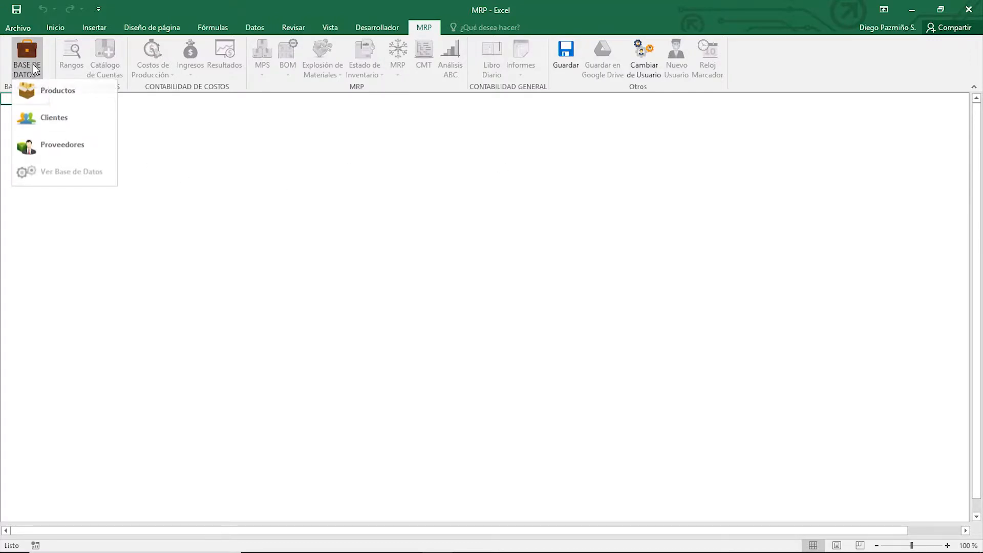
Step: Choose Productos, end the VBA runtime error, and close Excel without saving
{"action": "left_click", "coordinate": [52, 94]}
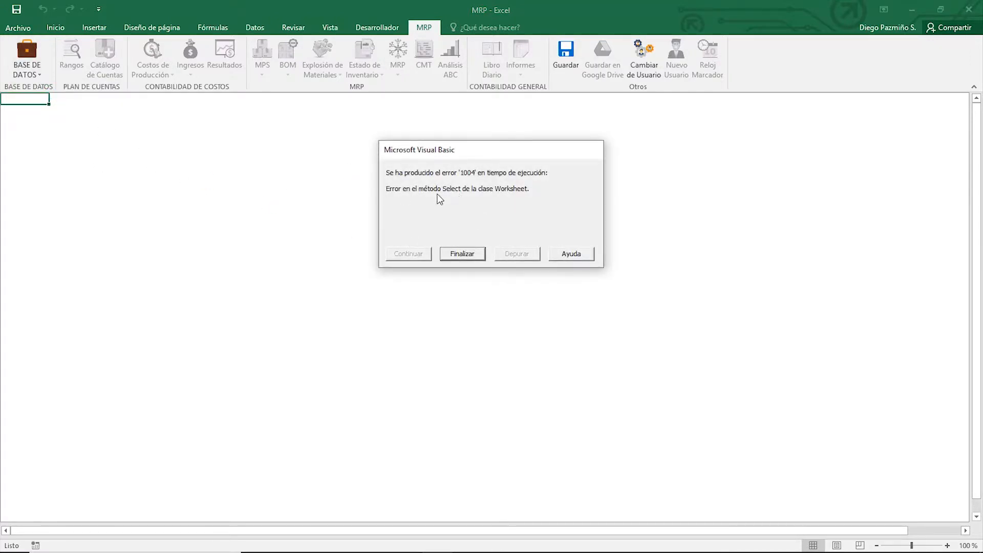
{"action": "left_click", "coordinate": [460, 256]}
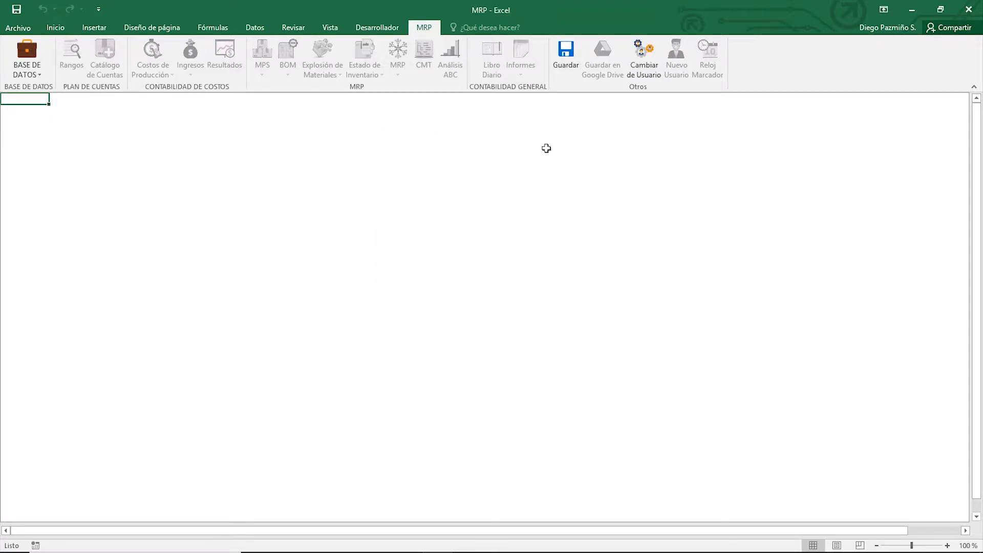
{"action": "left_click", "coordinate": [969, 9]}
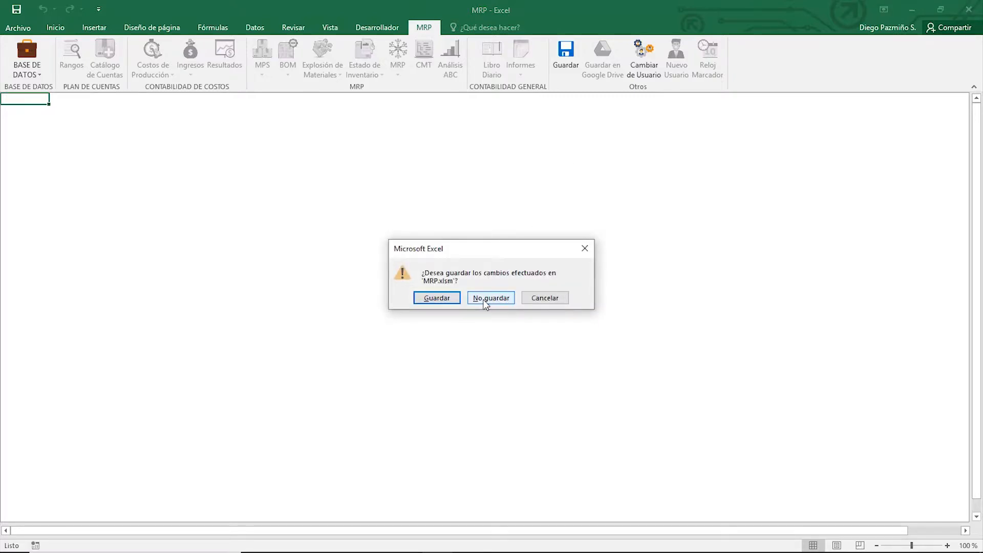
{"action": "left_click", "coordinate": [484, 302]}
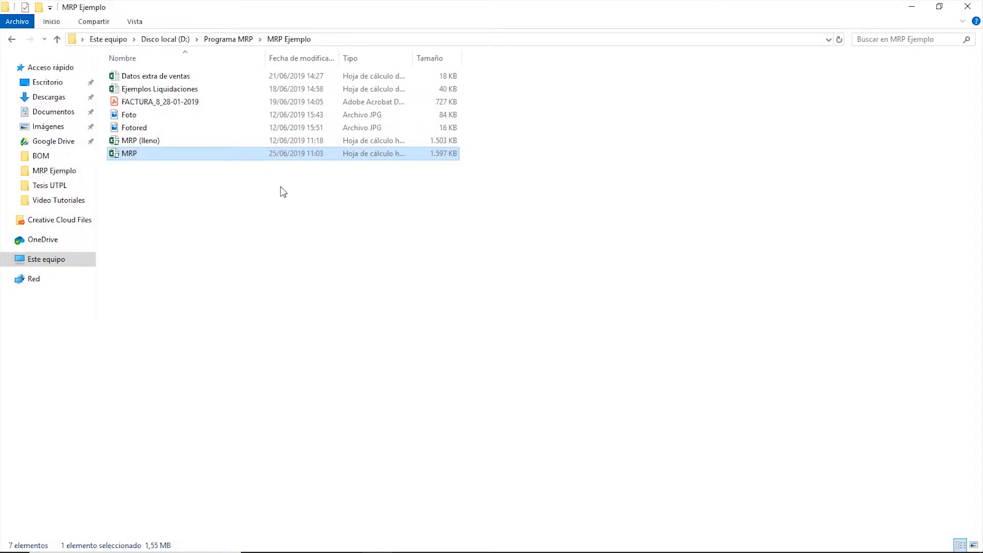
Step: Reopen MRP.xlsm, log in with full access, and show the MRP ribbon tools
{"action": "key", "text": "Return"}
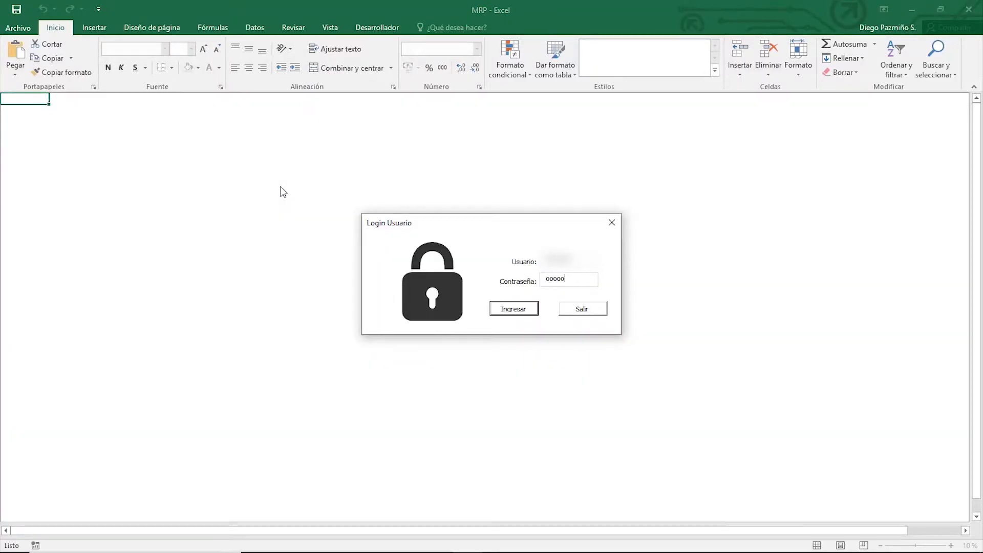
{"action": "key", "text": "Return"}
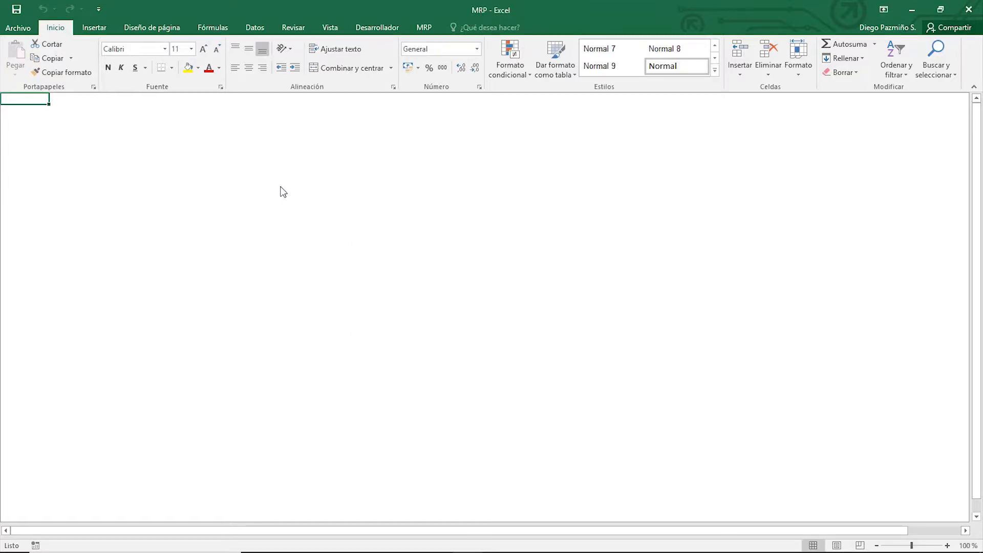
{"action": "left_click", "coordinate": [425, 27]}
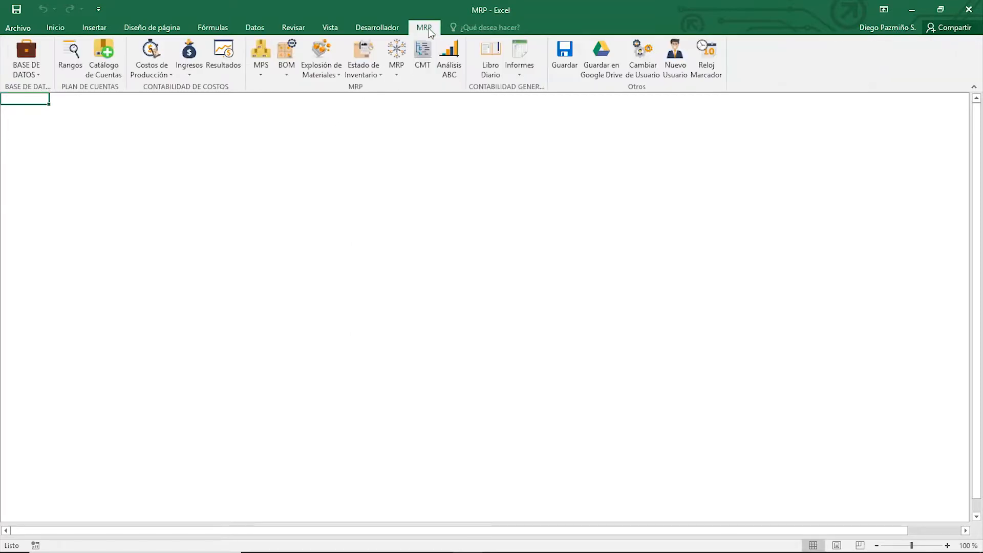
Step: Turn on Mostrar pestañas de hojas in Excel's advanced options
{"action": "left_click", "coordinate": [17, 29]}
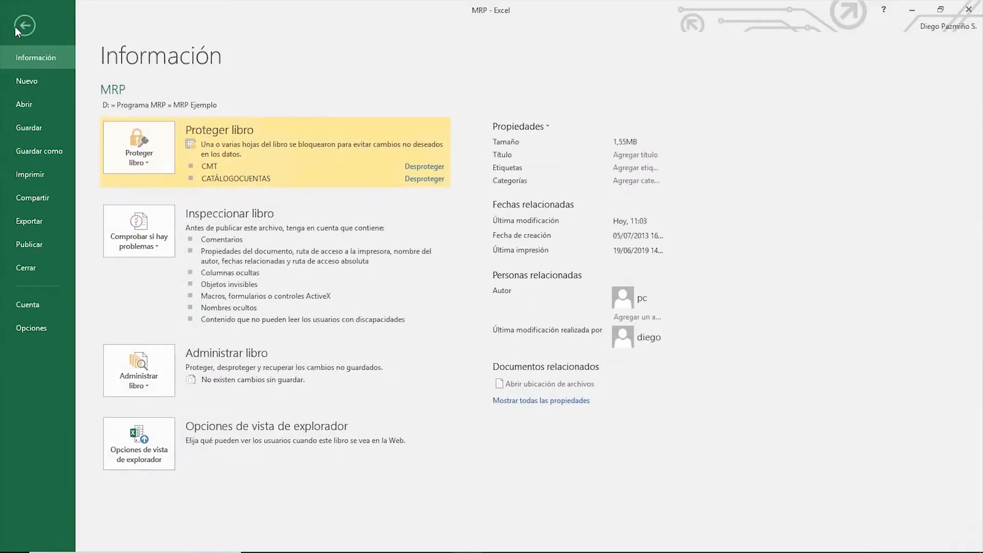
{"action": "left_click", "coordinate": [26, 330]}
{"action": "left_click", "coordinate": [301, 180]}
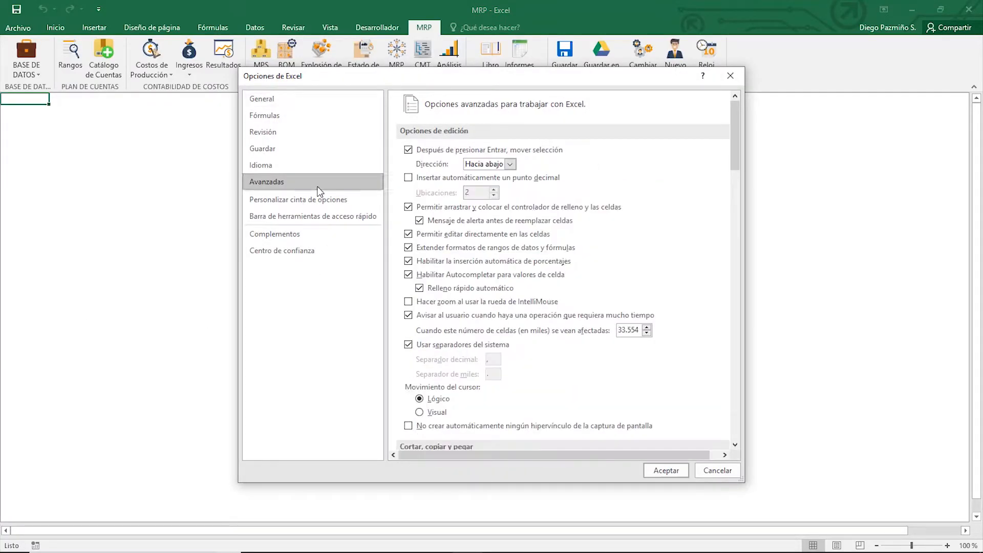
{"action": "scroll", "coordinate": [529, 291], "scroll_direction": "down", "scroll_amount": 15}
{"action": "scroll", "coordinate": [529, 291], "scroll_direction": "down", "scroll_amount": 2}
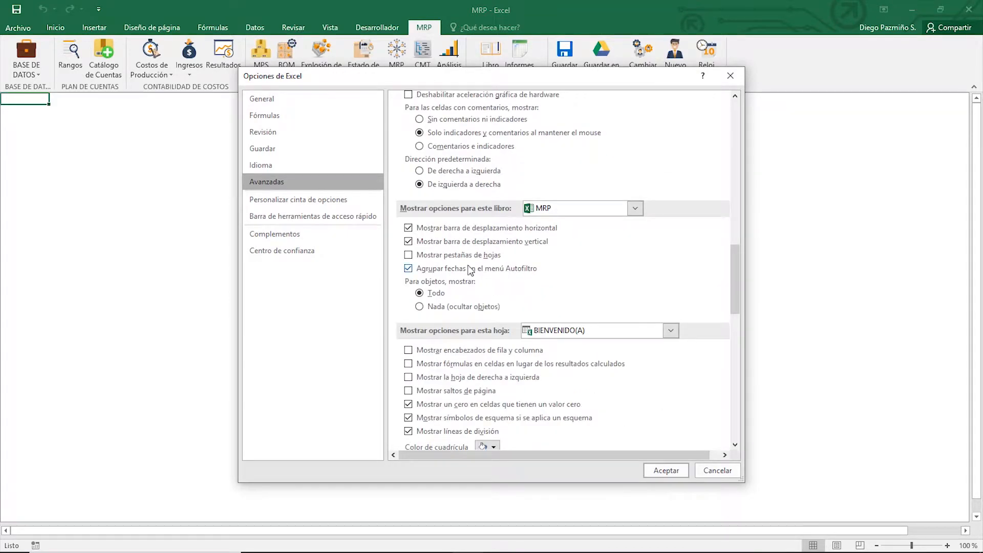
{"action": "left_click", "coordinate": [455, 256]}
{"action": "left_click", "coordinate": [662, 469]}
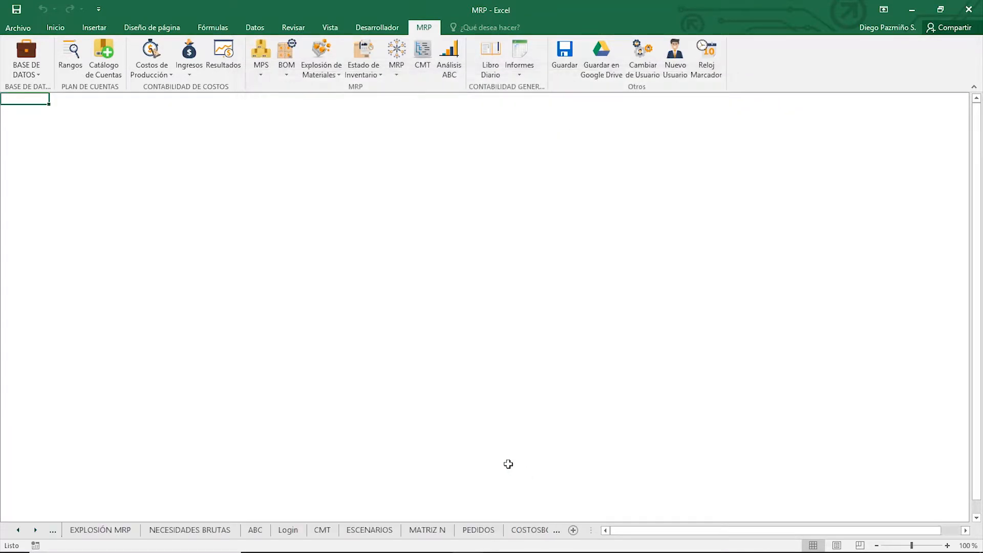
Step: On the Login sheet, set the restricted user's BD permission to VERDADERO
{"action": "left_click", "coordinate": [287, 535]}
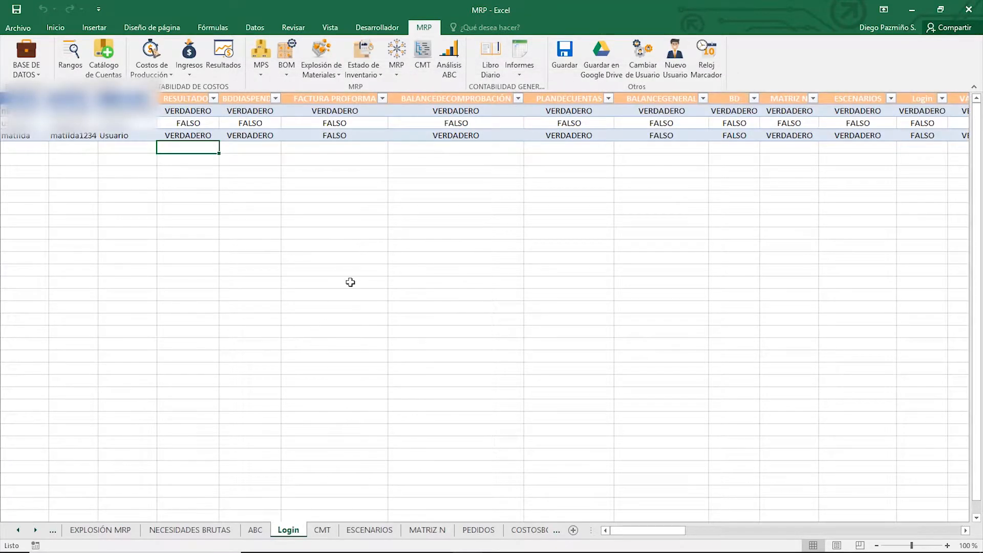
{"action": "left_click", "coordinate": [736, 135]}
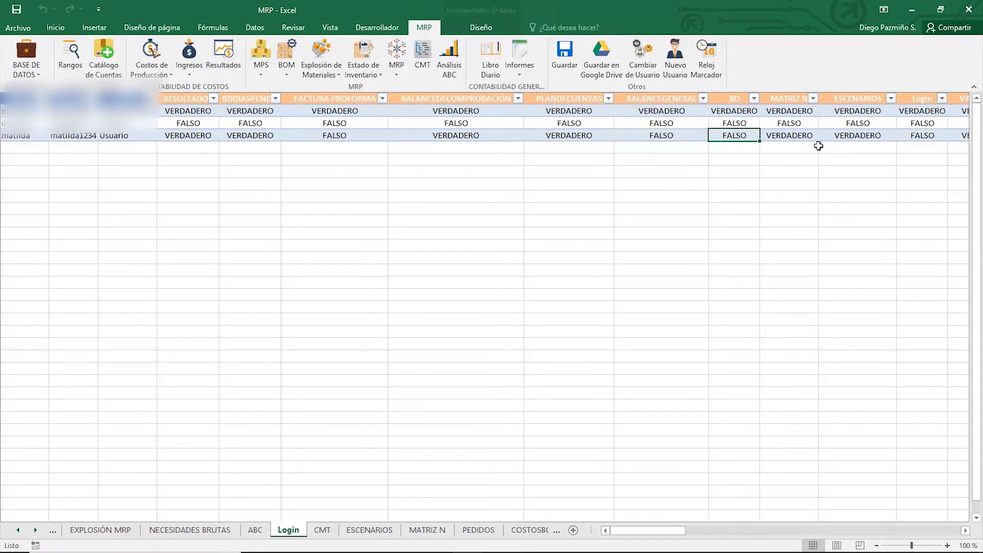
{"action": "type", "text": "V"}
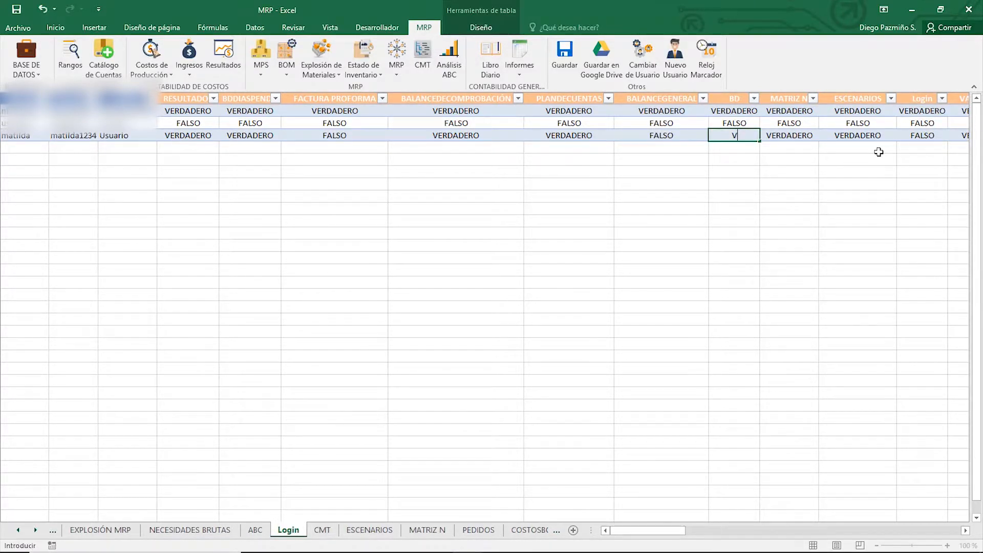
{"action": "type", "text": "ERDADERO"}
{"action": "key", "text": "Return"}
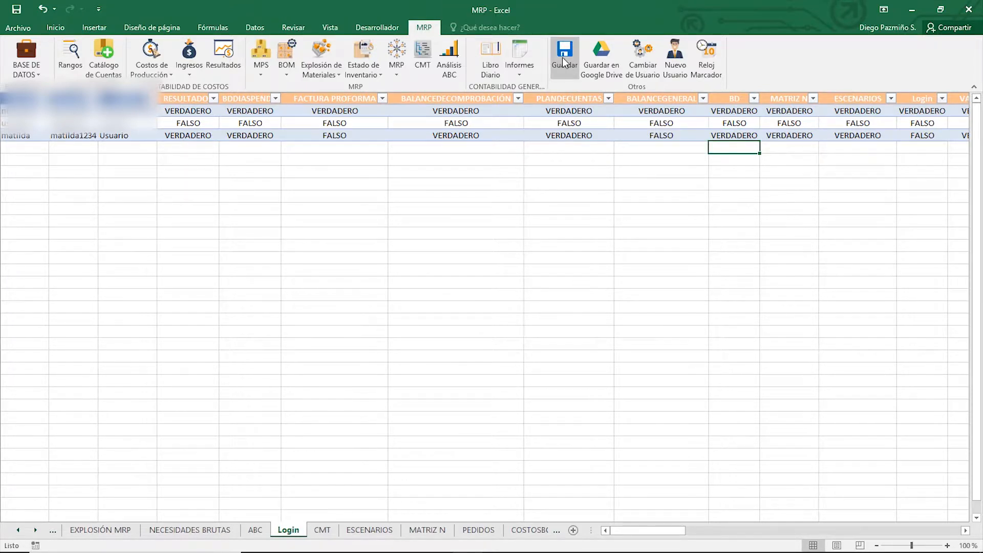
Step: Save the workbook and bring up the Cambiar de Usuario login prompt
{"action": "left_click", "coordinate": [565, 63]}
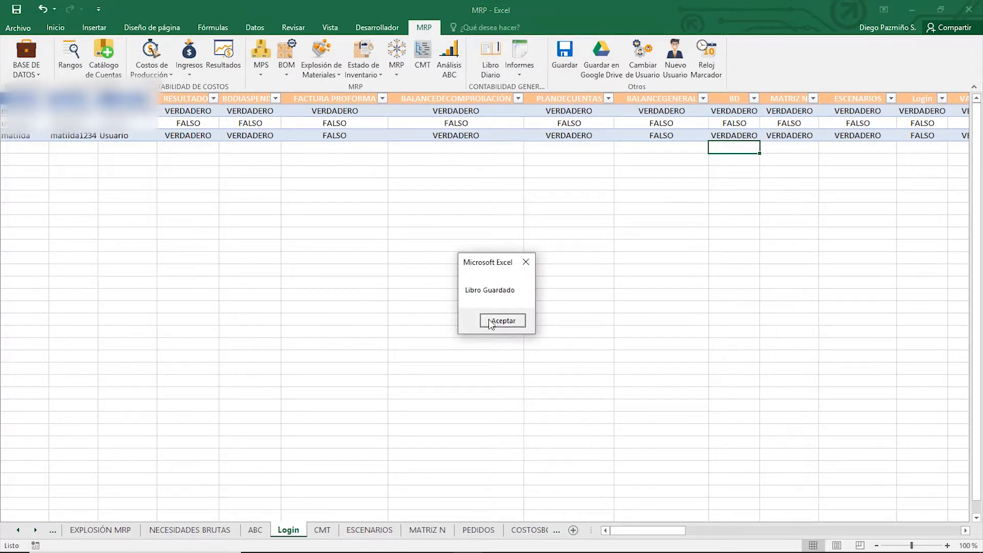
{"action": "left_click", "coordinate": [502, 322]}
{"action": "left_click", "coordinate": [637, 63]}
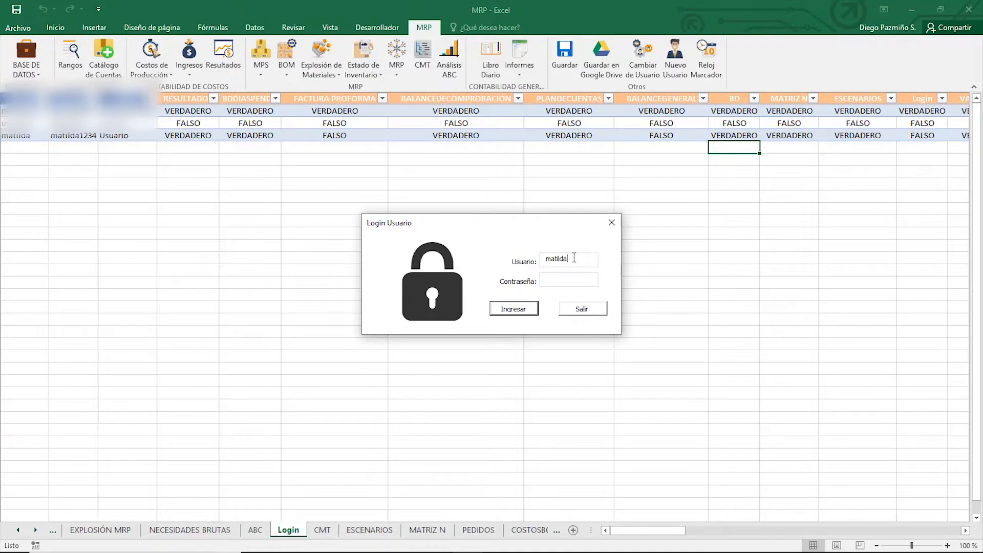
Step: Log in as the restricted user, open BASE DE DATOS > Productos, then close the form and Excel
{"action": "type", "text": "matild"}
{"action": "key", "text": "Return"}
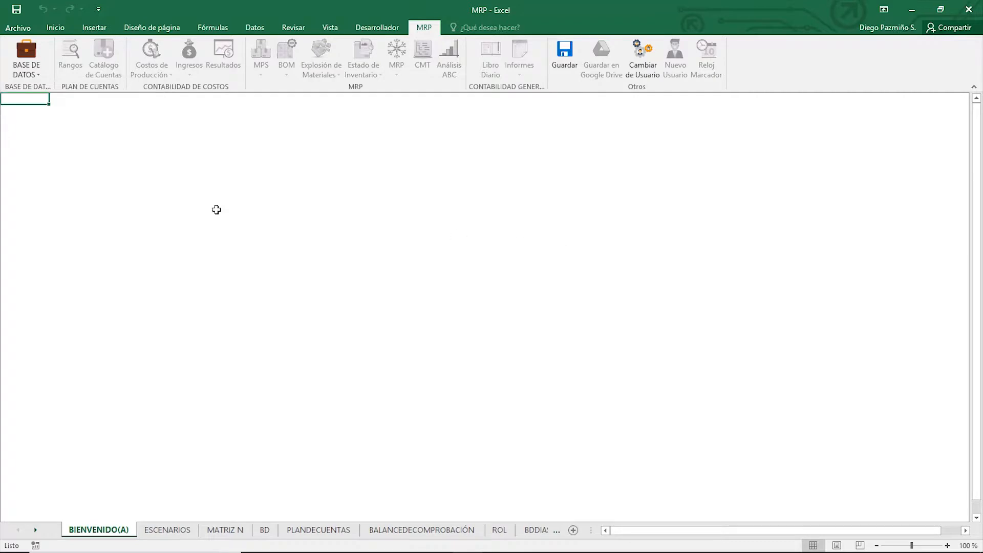
{"action": "left_click", "coordinate": [32, 69]}
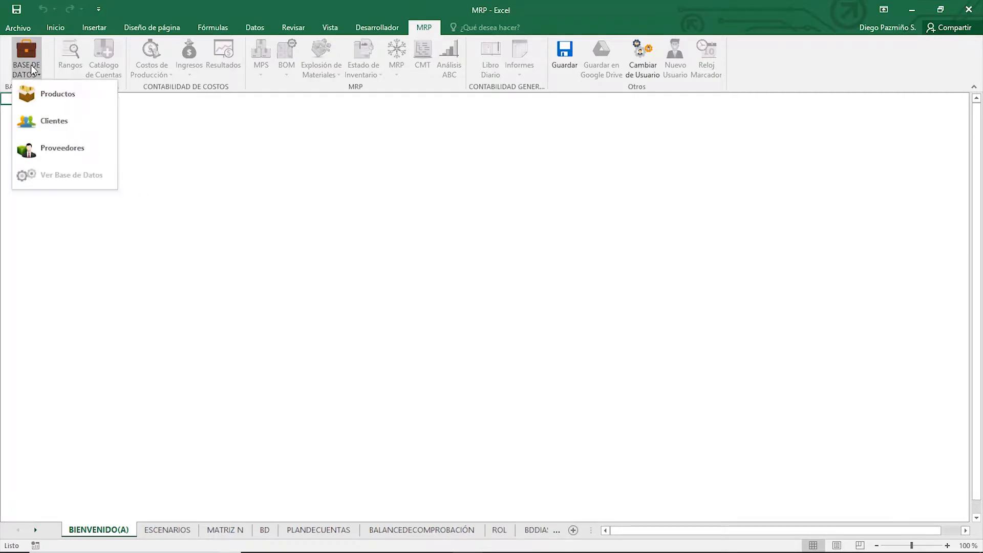
{"action": "left_click", "coordinate": [47, 94]}
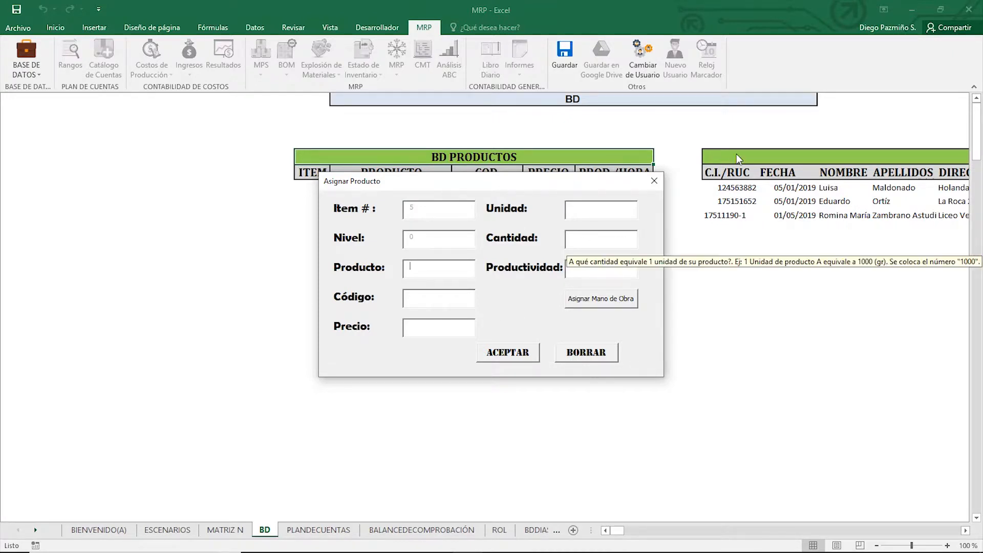
{"action": "left_click", "coordinate": [653, 182]}
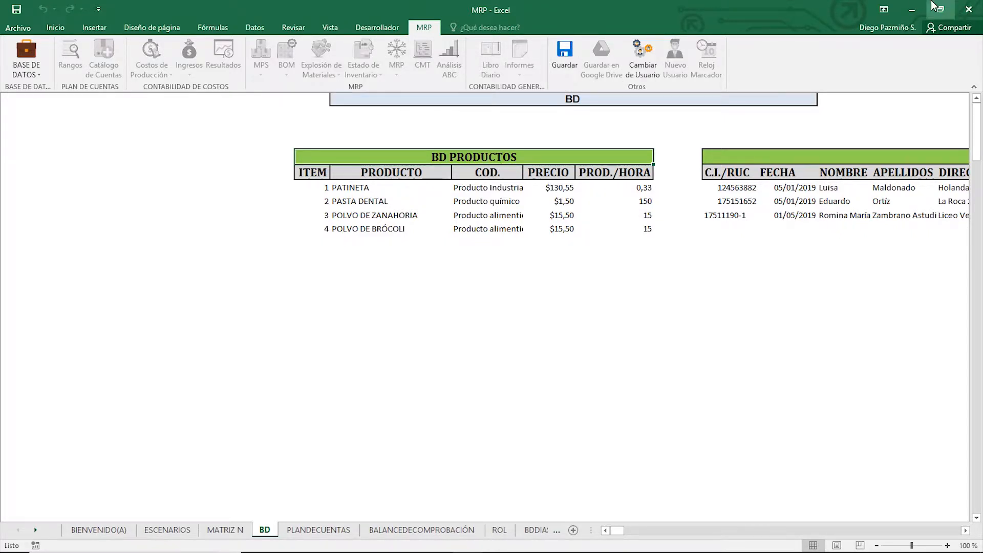
{"action": "left_click", "coordinate": [970, 9]}
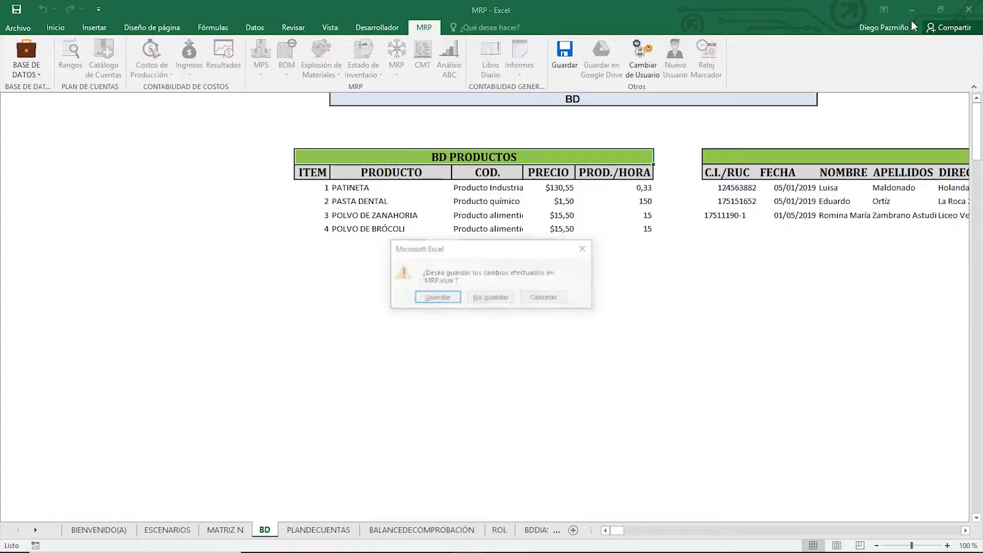
Step: Discard changes and reopen MRP from the MRP Ejemplo folder
{"action": "left_click", "coordinate": [494, 300]}
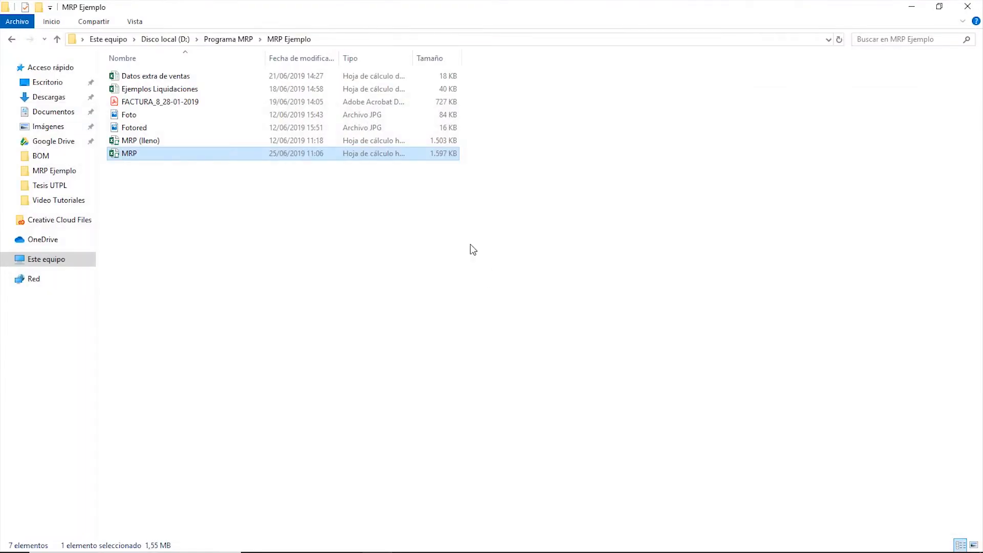
{"action": "double_click", "coordinate": [365, 160]}
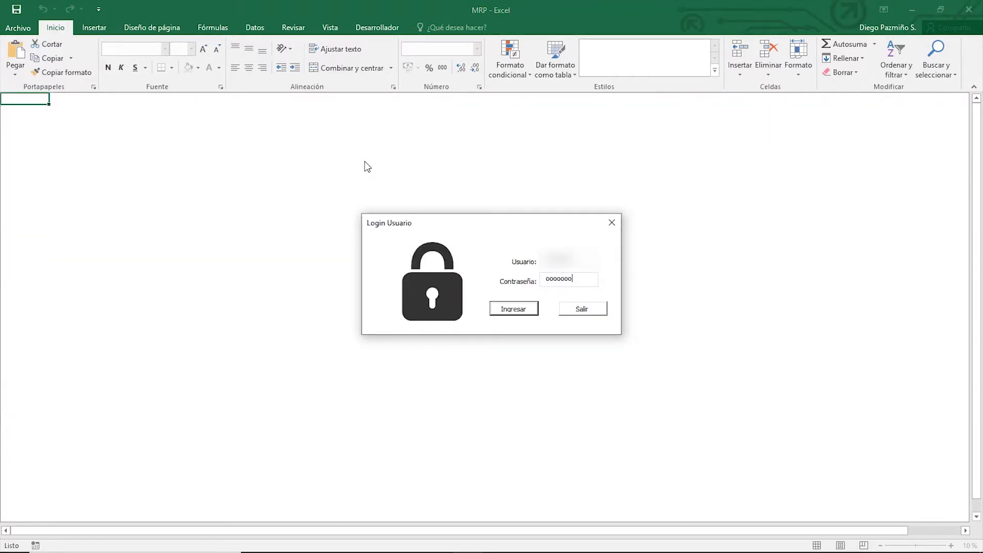
Step: Finish the administrator password, log in, and show the MRP commands
{"action": "type", "text": "00"}
{"action": "key", "text": "Return"}
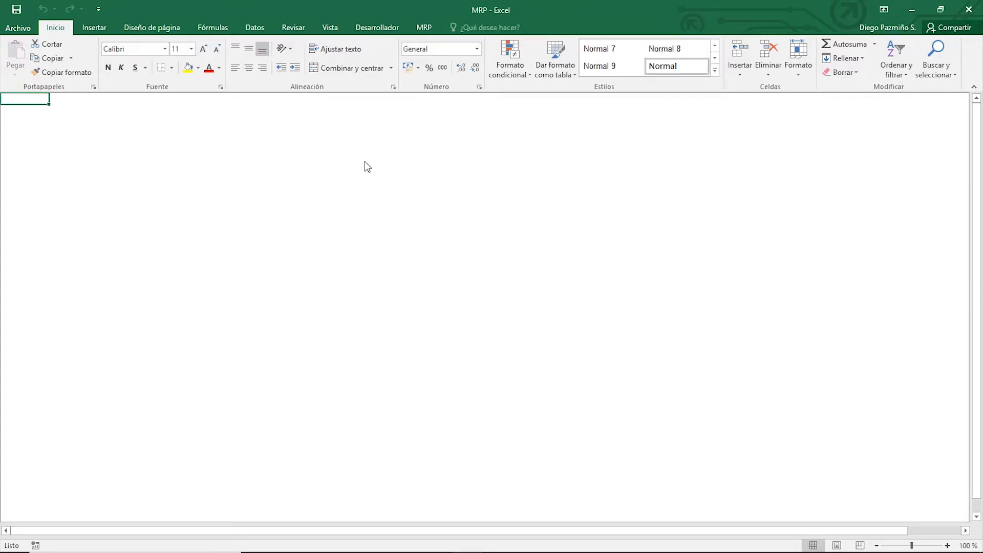
{"action": "left_click", "coordinate": [434, 29]}
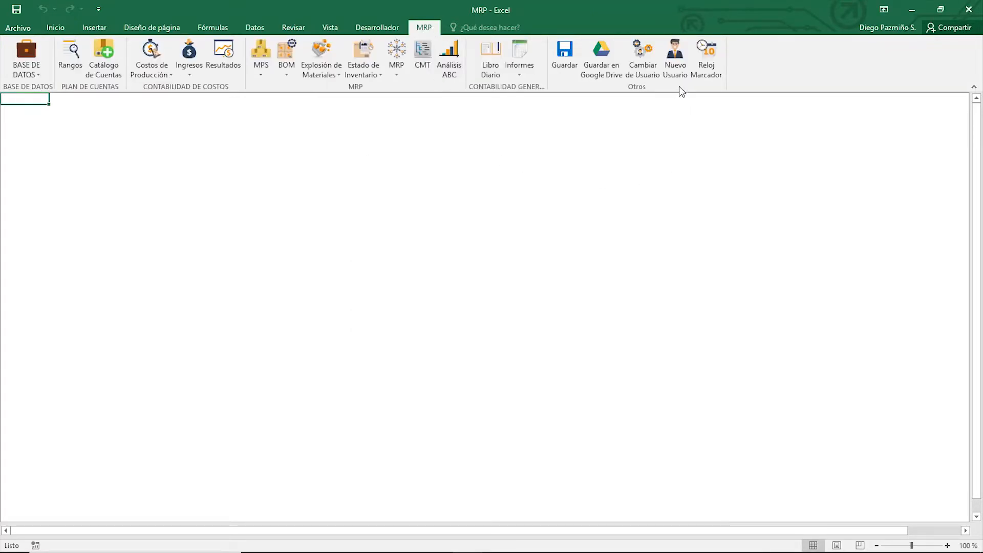
Step: Open Nuevo Usuario and enter the new user's name
{"action": "left_click", "coordinate": [675, 57]}
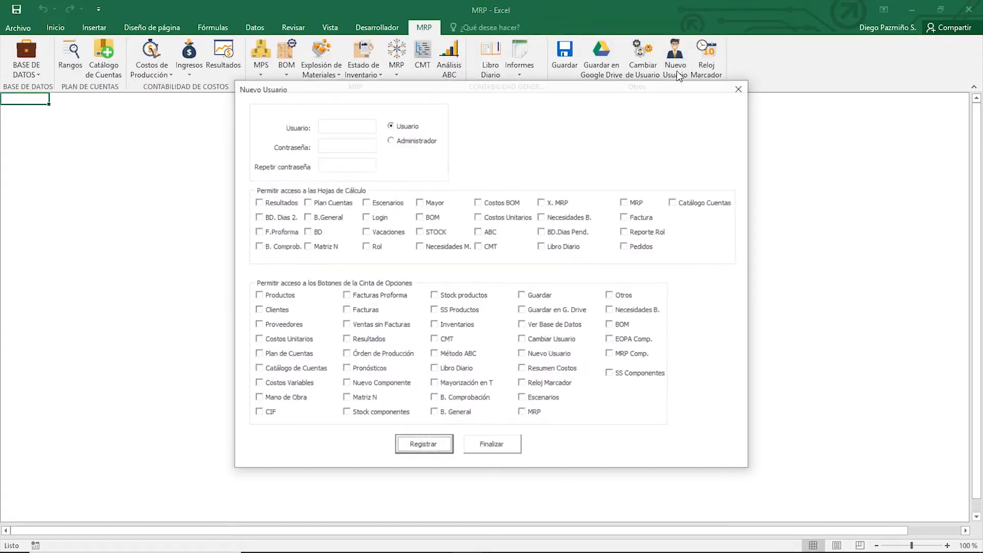
{"action": "left_click", "coordinate": [338, 126]}
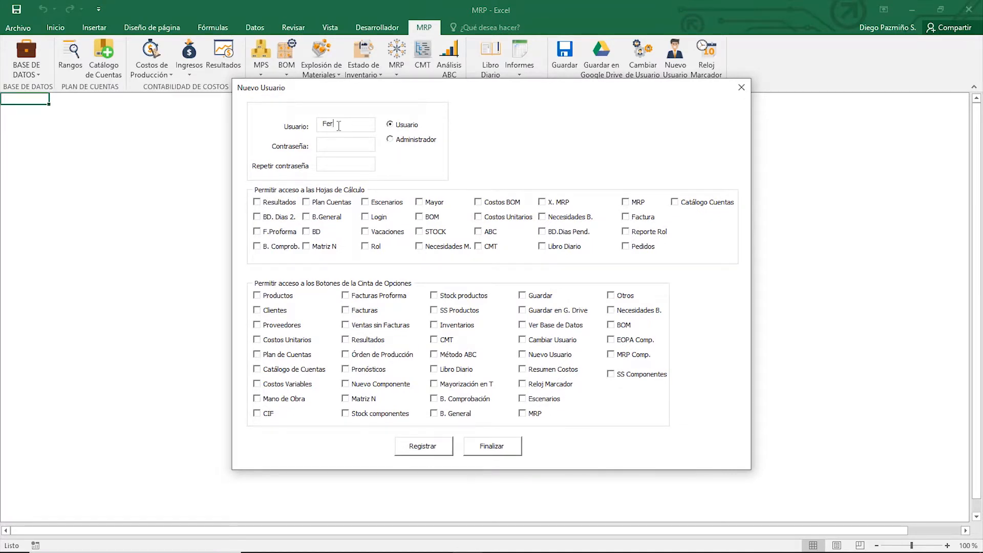
{"action": "type", "text": "Fernanda"}
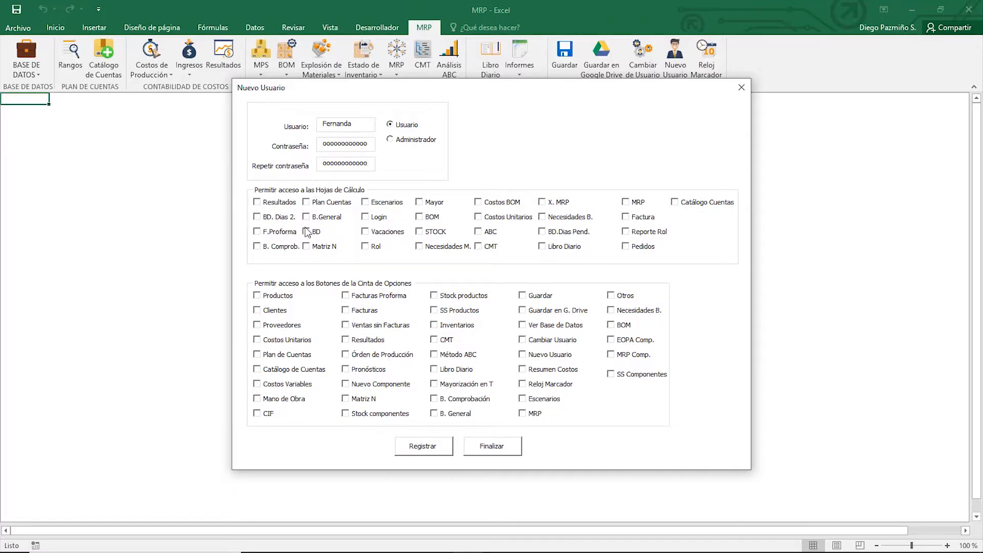
Step: Allow the Resultados sheet plus the Productos, Clientes, Proveedores and Resultados commands
{"action": "left_click", "coordinate": [270, 204]}
{"action": "left_click", "coordinate": [281, 296]}
{"action": "left_click", "coordinate": [277, 310]}
{"action": "left_click", "coordinate": [279, 327]}
{"action": "left_click", "coordinate": [359, 341]}
Step: Add Factura, F.Proforma, BD sheets and Facturas, Facturas Proforma, Reloj Marcador commands, then register the user
{"action": "left_click", "coordinate": [627, 219]}
{"action": "left_click", "coordinate": [368, 314]}
{"action": "left_click", "coordinate": [377, 297]}
{"action": "left_click", "coordinate": [281, 233]}
{"action": "left_click", "coordinate": [538, 385]}
{"action": "left_click", "coordinate": [313, 231]}
{"action": "left_click", "coordinate": [420, 449]}
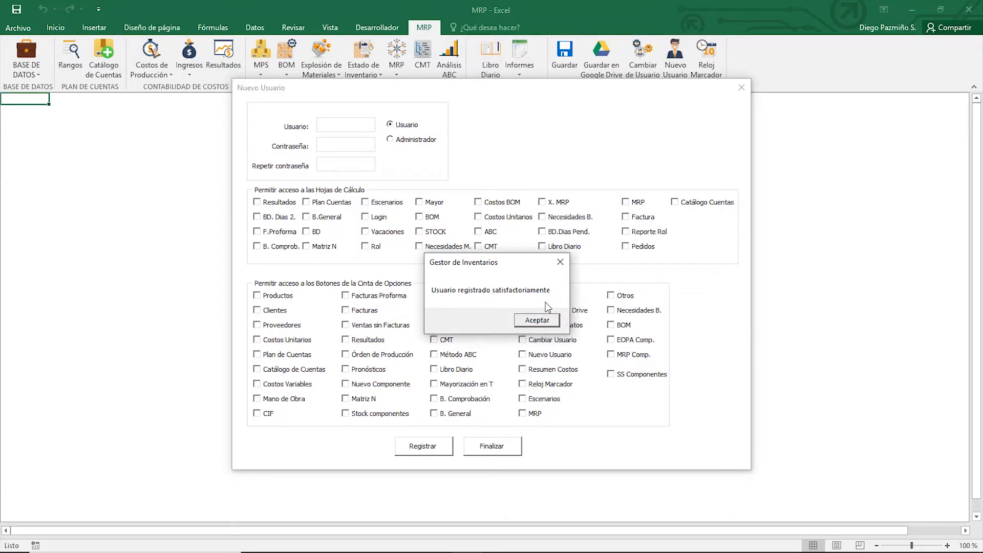
{"action": "left_click", "coordinate": [537, 321]}
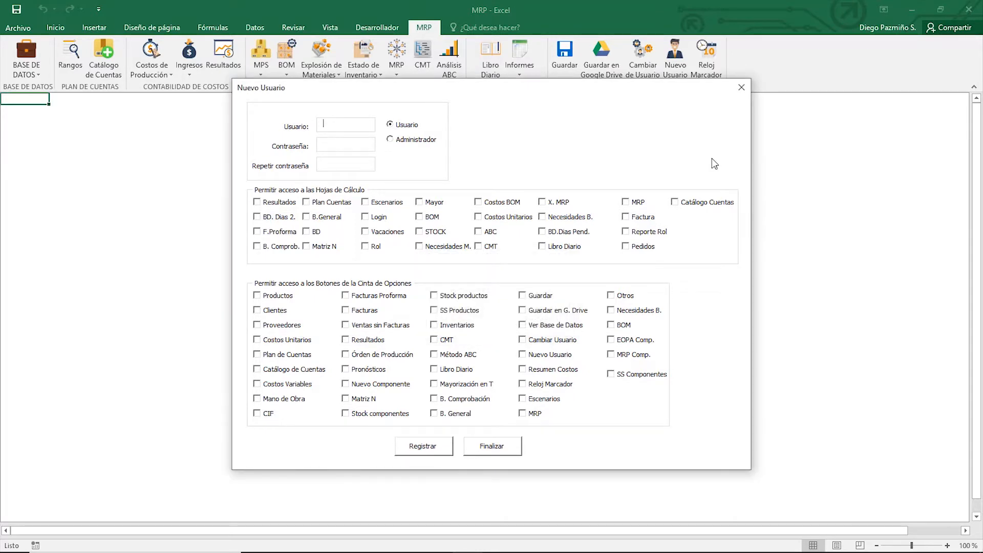
Step: Close the Nuevo Usuario form and the Excel window
{"action": "left_click", "coordinate": [741, 88]}
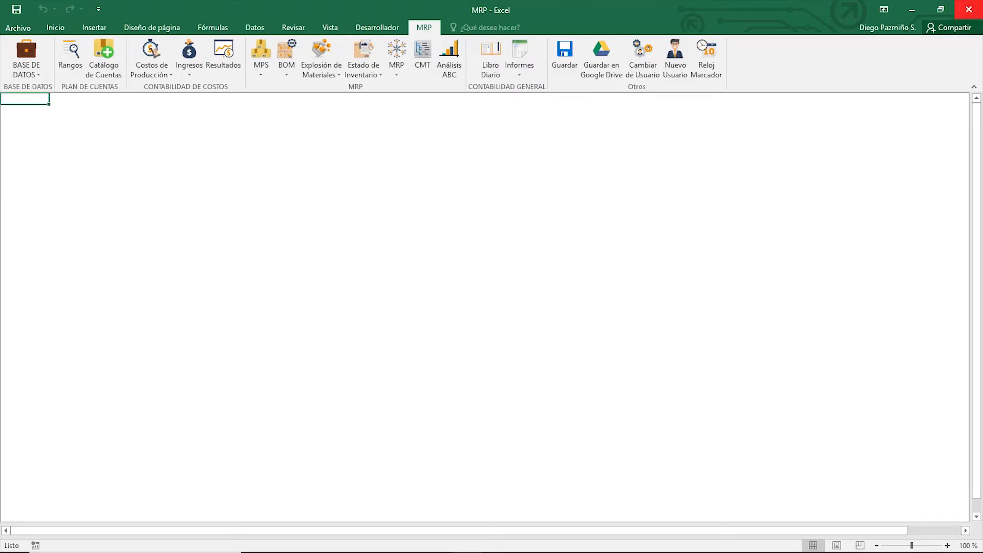
{"action": "left_click", "coordinate": [971, 7]}
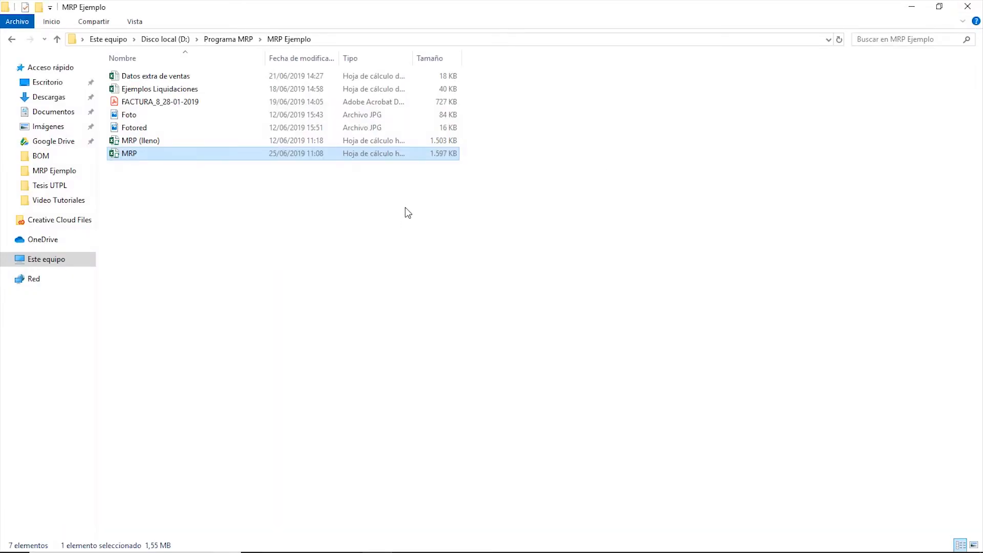
Step: Reopen MRP and log in with the newly registered user's name and password
{"action": "key", "text": "Return"}
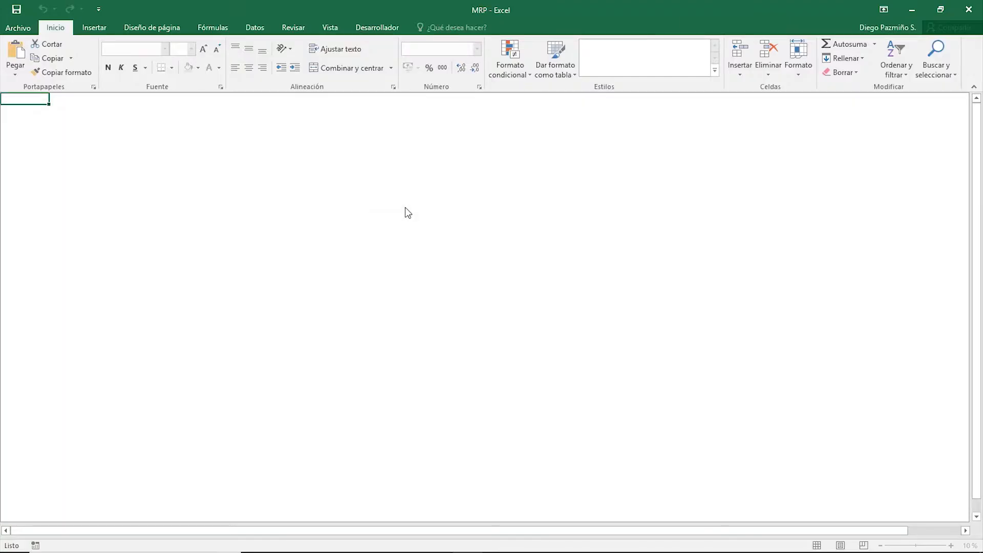
{"action": "type", "text": "Fernanda"}
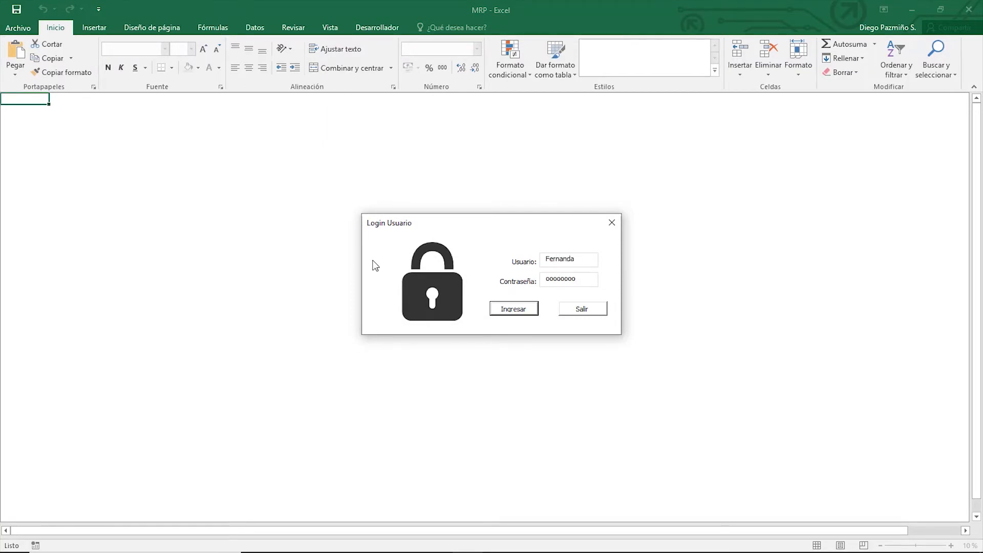
{"action": "key", "text": "Return"}
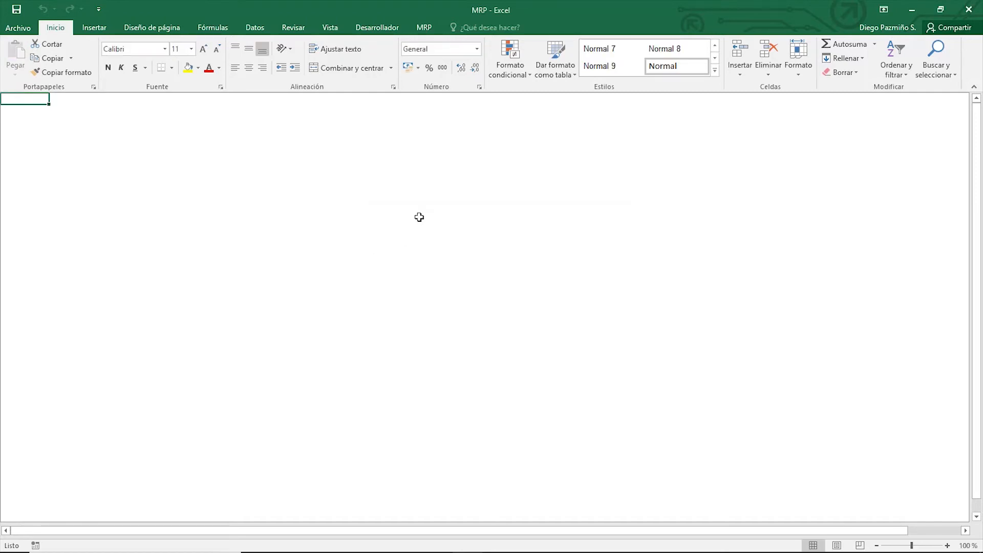
Step: From the MRP tab, open the Resultados sheet, then the Ingresos > Facturas invoice sheet
{"action": "left_click", "coordinate": [424, 28]}
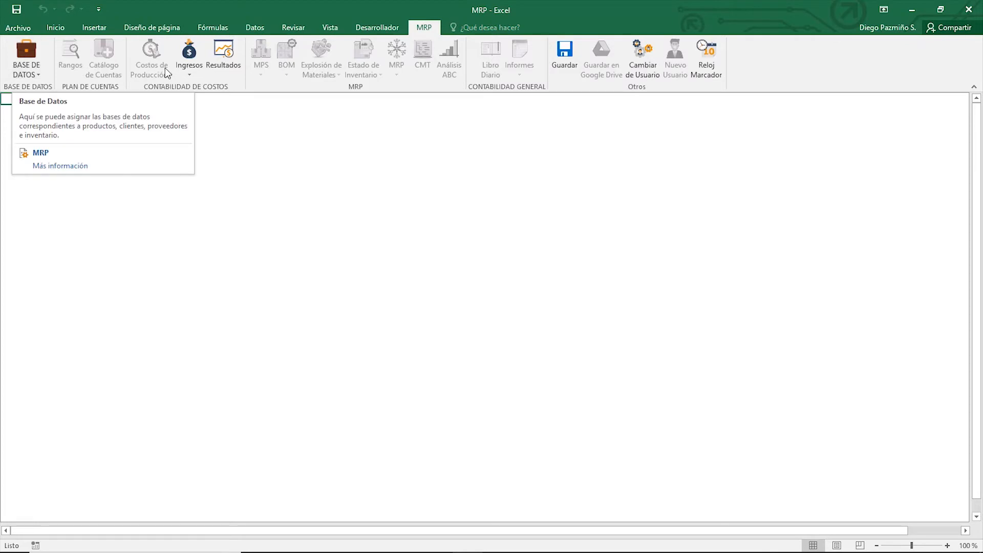
{"action": "left_click", "coordinate": [233, 52]}
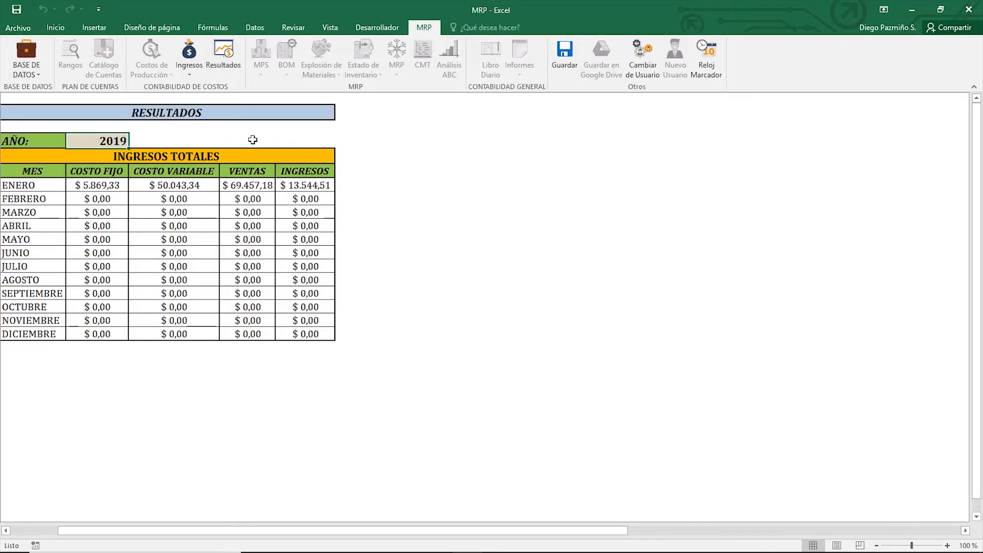
{"action": "left_click", "coordinate": [189, 68]}
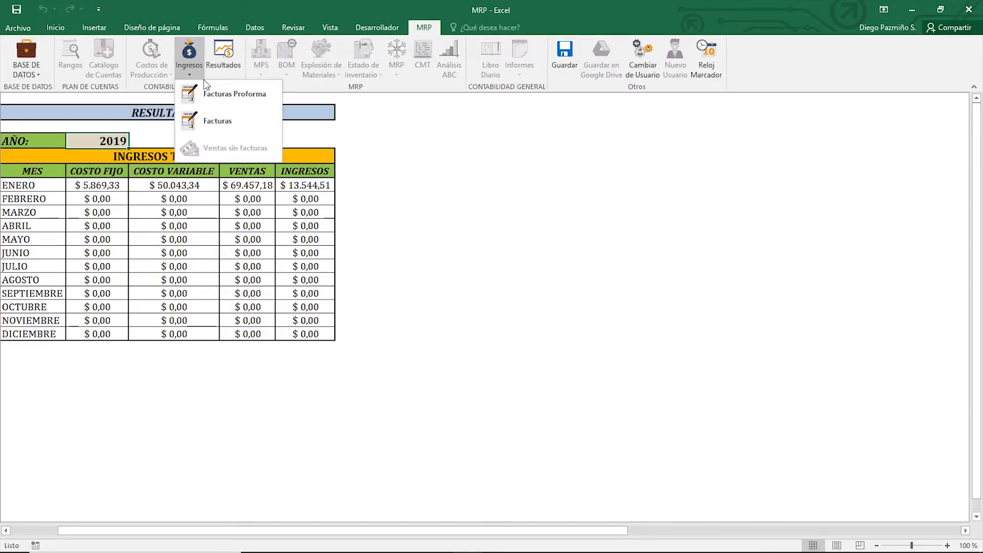
{"action": "left_click", "coordinate": [241, 121]}
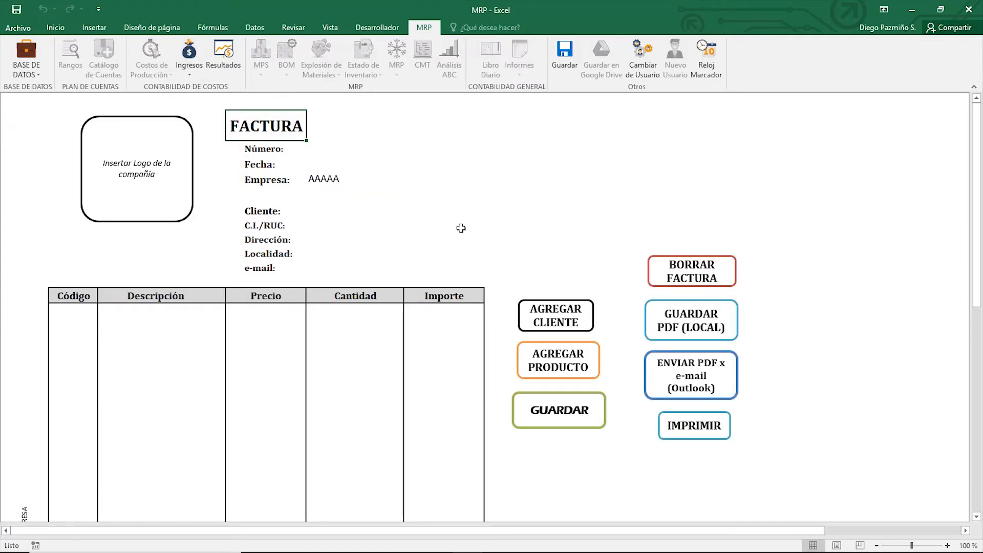
Step: Open and close the Reloj Marcador time clock, then expand the BASE DE DATOS options
{"action": "left_click", "coordinate": [708, 70]}
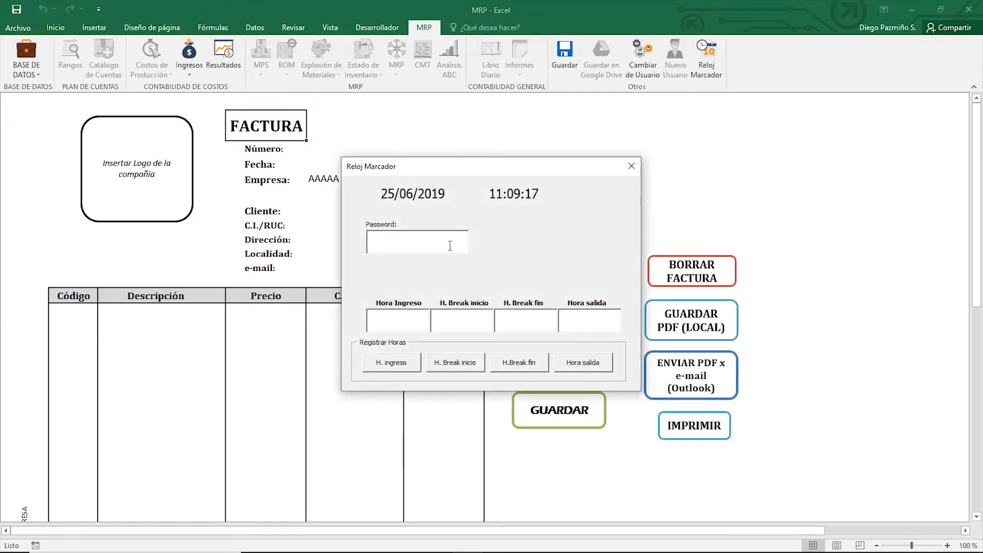
{"action": "left_click", "coordinate": [631, 165]}
{"action": "left_click", "coordinate": [36, 65]}
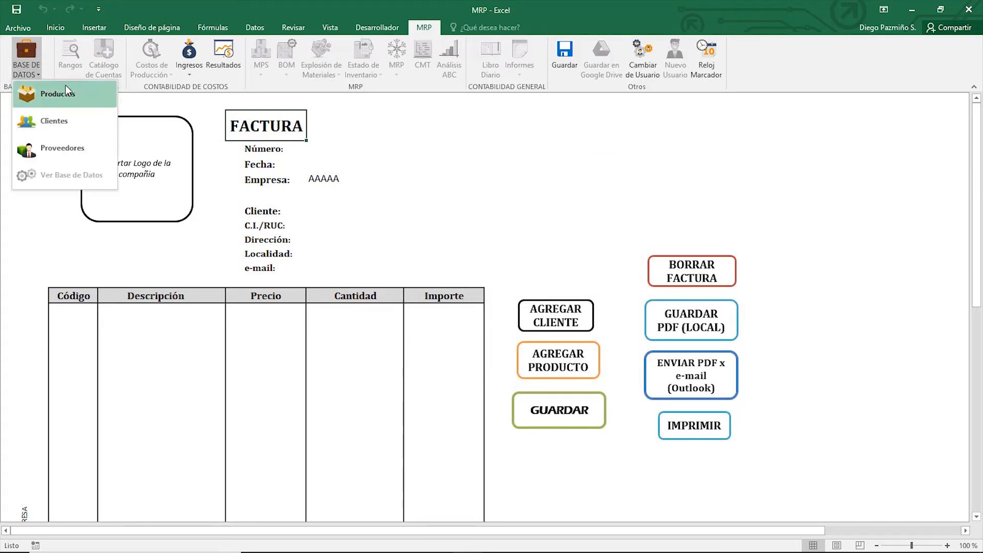
Step: Open the BD PRODUCTOS list, dismiss the Asignar Producto form, and save the MRP workbook with Guardar
{"action": "left_click", "coordinate": [48, 92]}
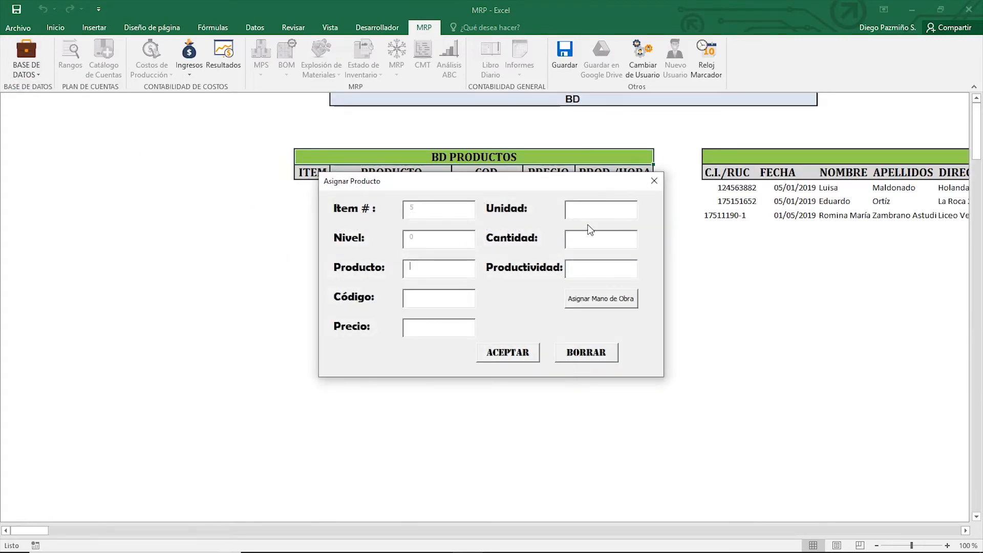
{"action": "left_click", "coordinate": [654, 182]}
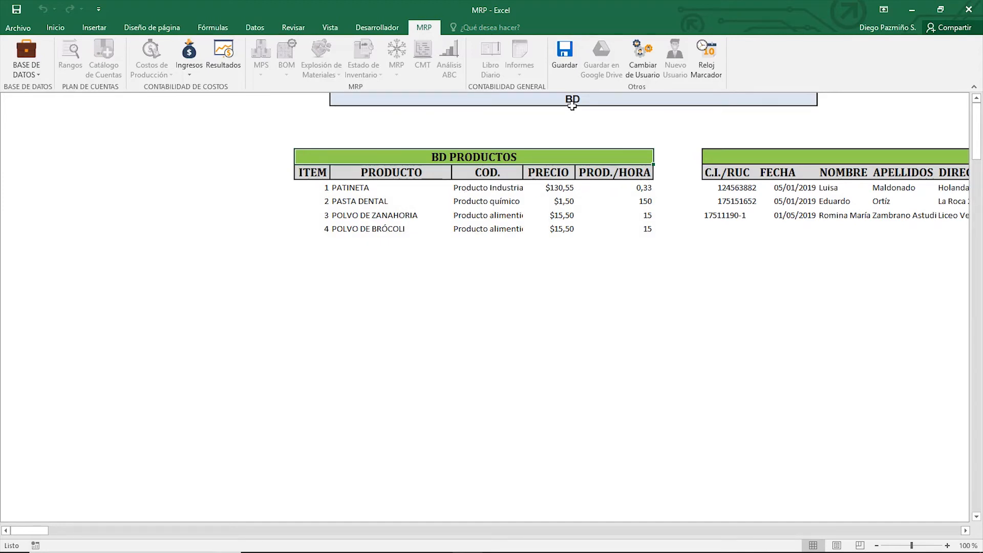
{"action": "left_click", "coordinate": [510, 98]}
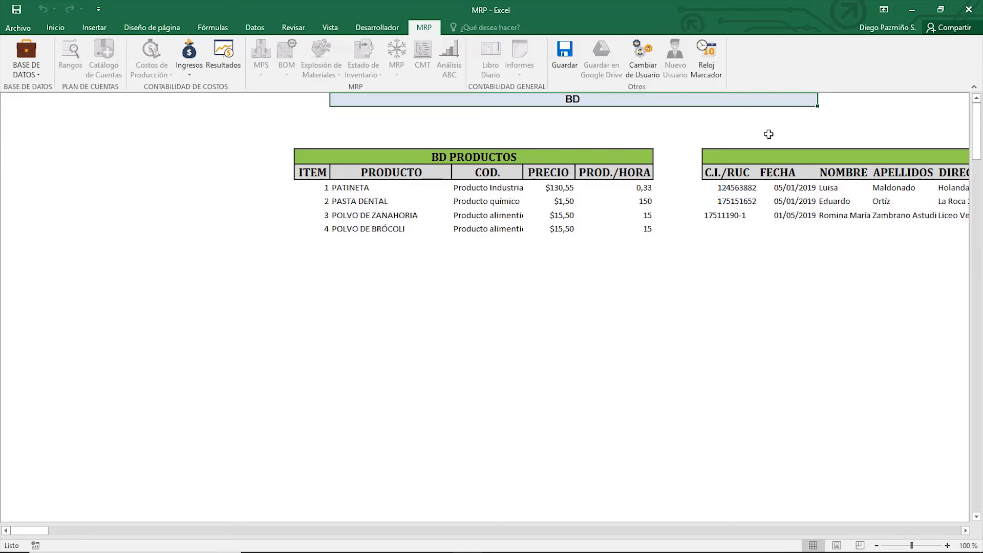
{"action": "left_click", "coordinate": [566, 58]}
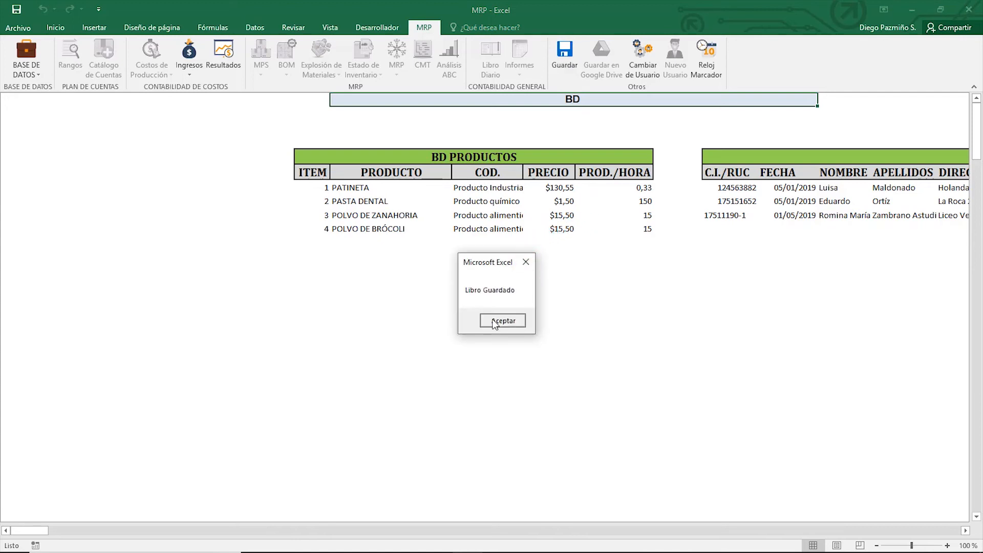
{"action": "left_click", "coordinate": [495, 322]}
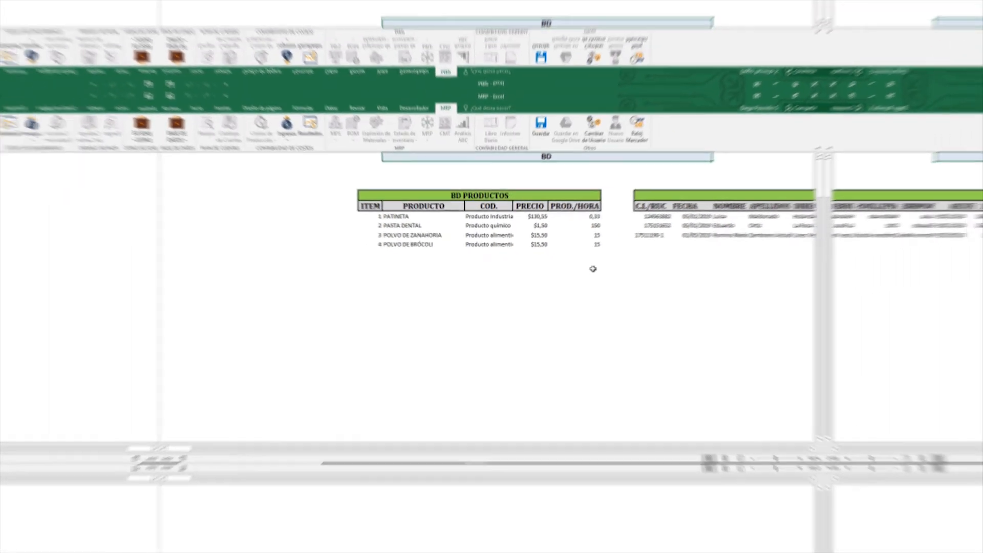